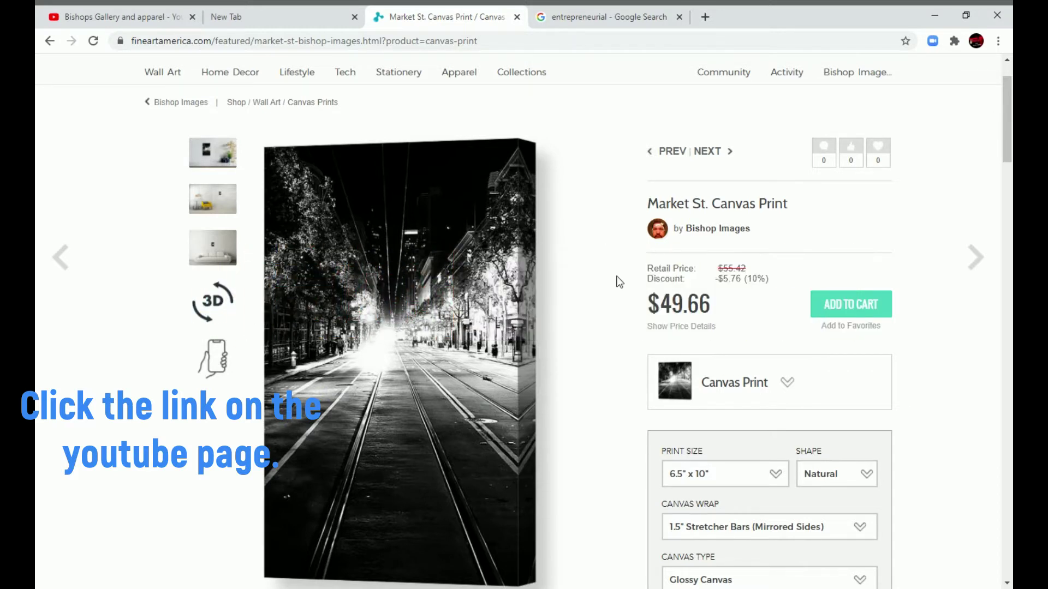
scroll(618, 282, "down", 2)
scroll(596, 306, "up", 1)
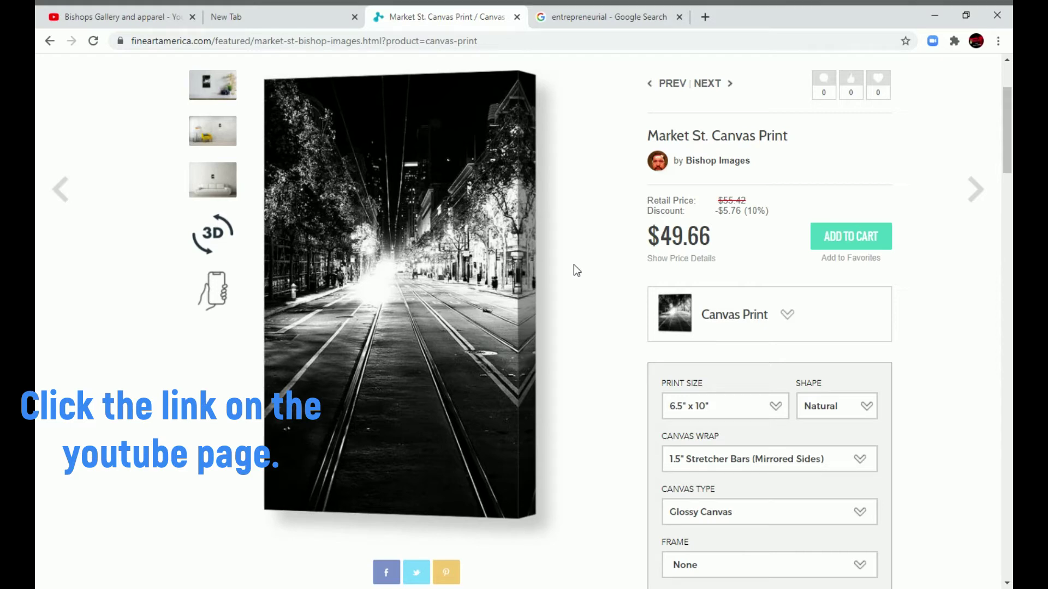
scroll(573, 270, "down", 1)
Step: Change the Market St. photo's product from Canvas Print to Framed Print, priced at $64.00
left_click(790, 248)
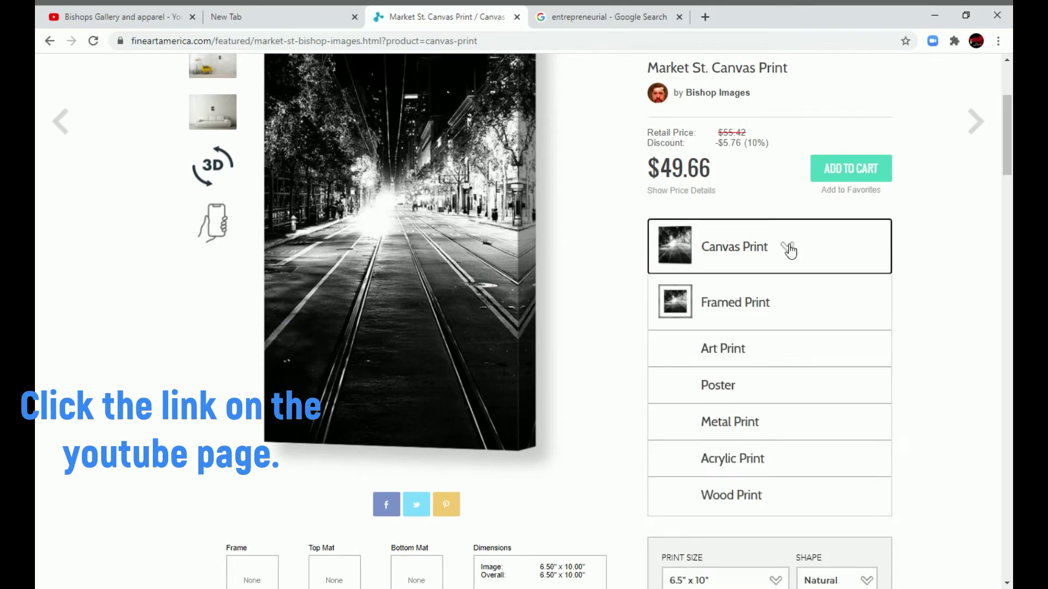
left_click(784, 309)
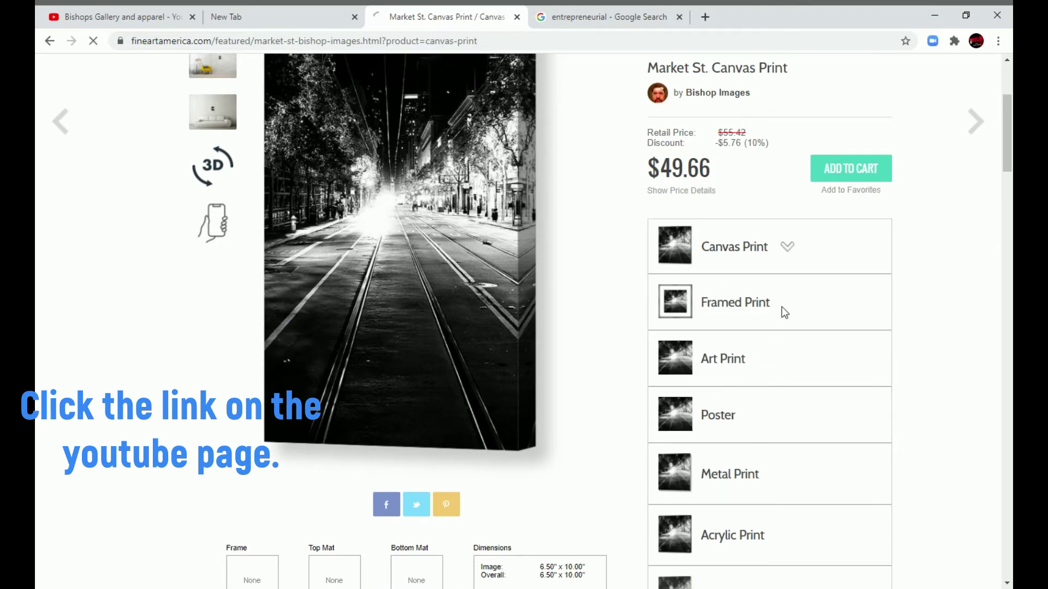
scroll(646, 326, "down", 1)
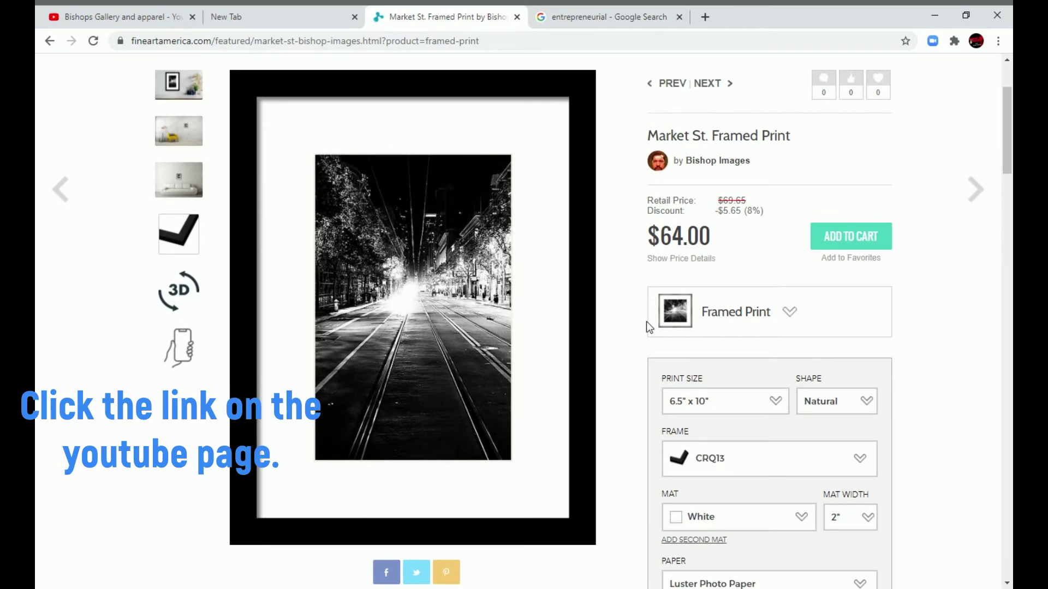
scroll(646, 323, "down", 1)
scroll(646, 326, "down", 5)
scroll(646, 325, "down", 3)
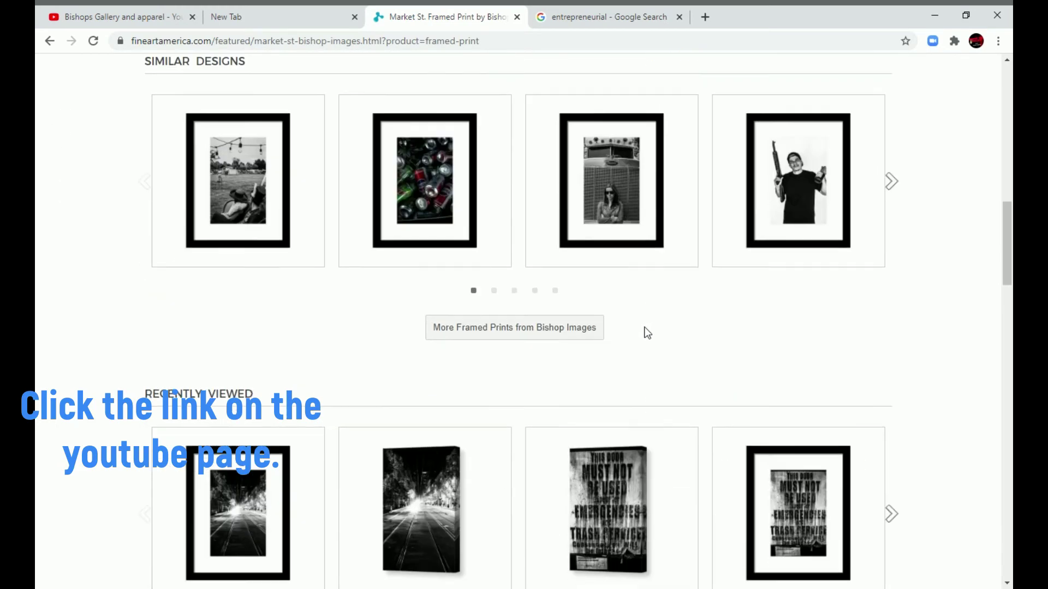
scroll(628, 374, "down", 2)
scroll(628, 374, "down", 2)
scroll(613, 370, "down", 1)
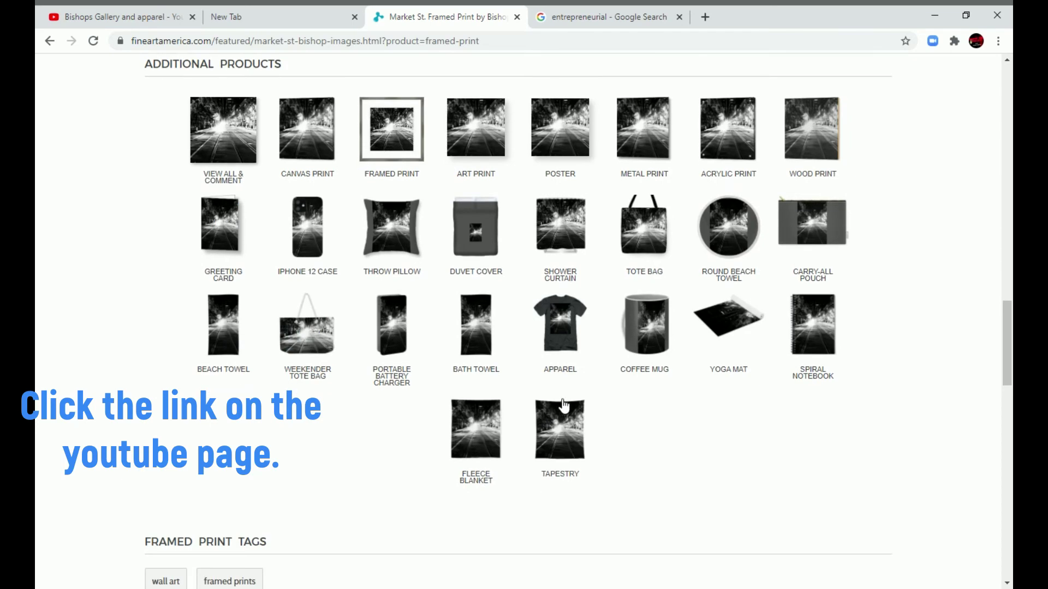
scroll(589, 346, "up", 1)
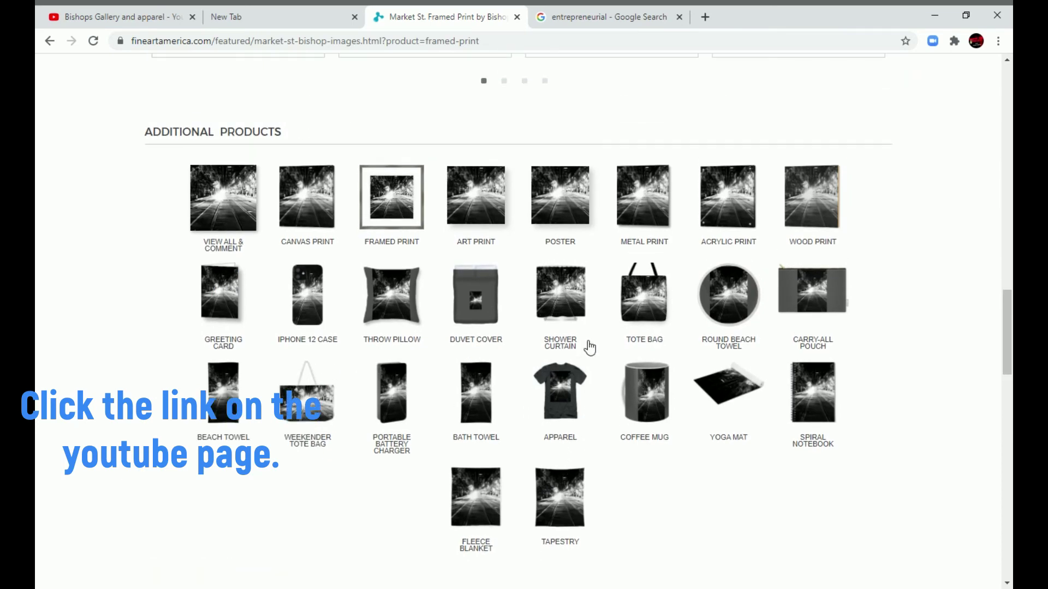
scroll(591, 347, "up", 3)
scroll(591, 347, "up", 4)
scroll(580, 343, "up", 4)
scroll(578, 341, "up", 5)
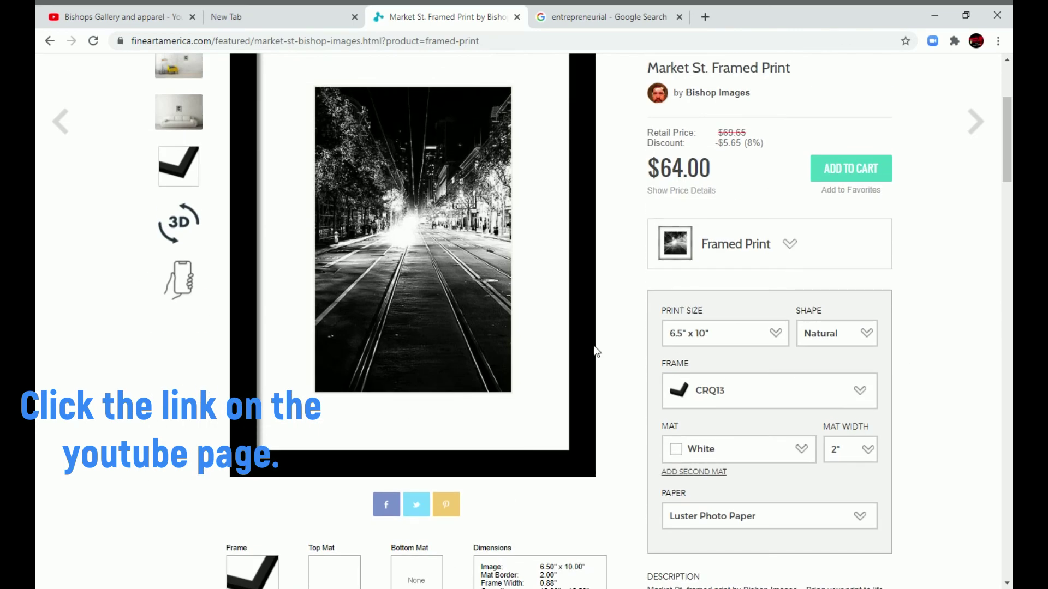
scroll(594, 353, "up", 1)
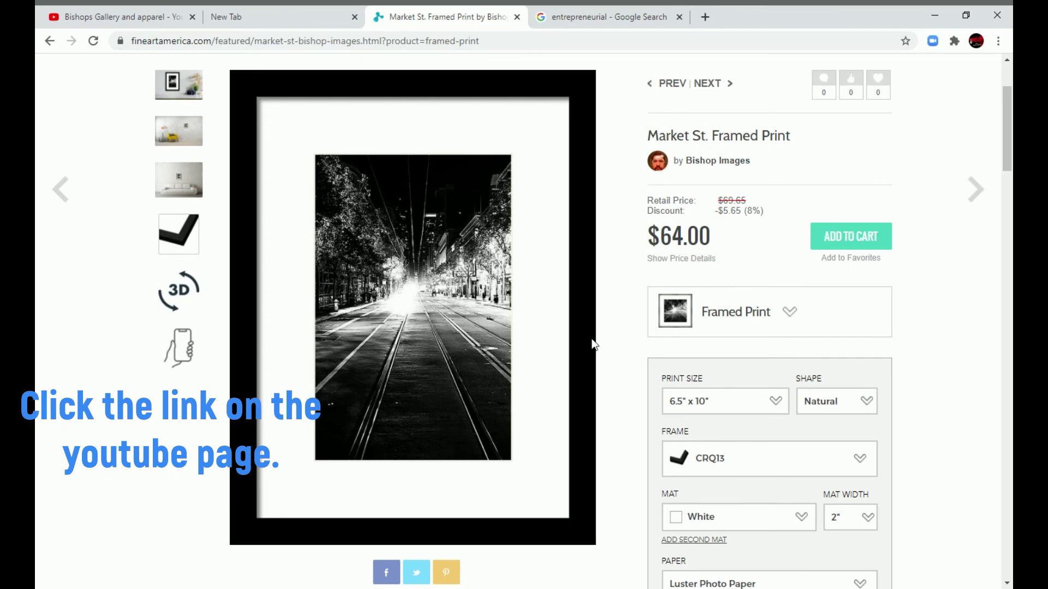